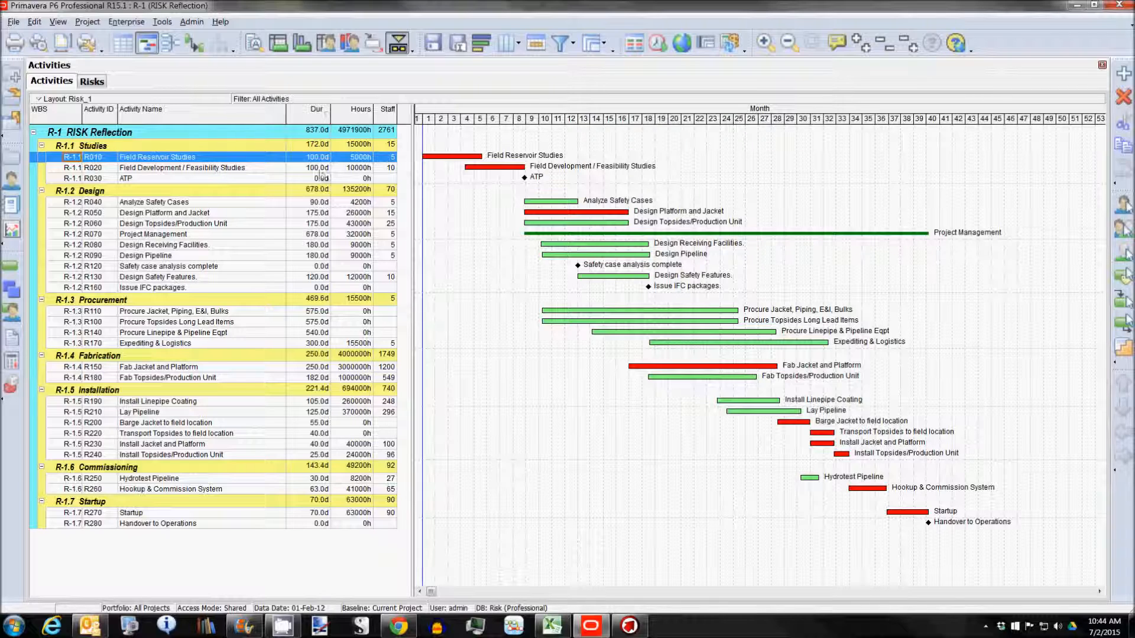
Show the project's risk list and review the general and impact details of risk 001
click(92, 83)
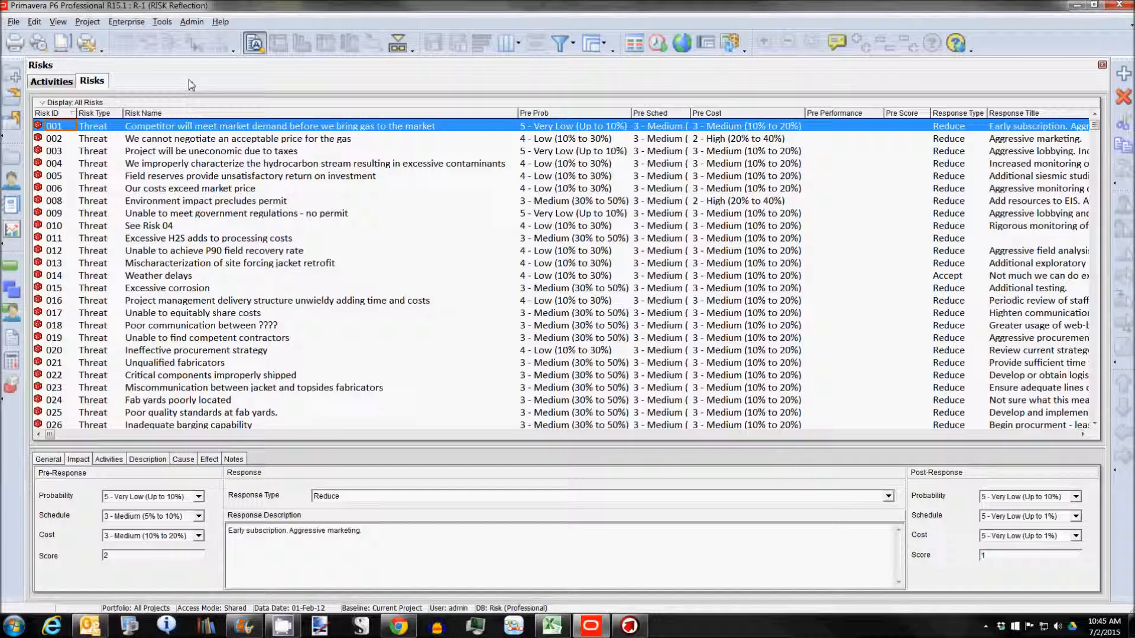
click(52, 462)
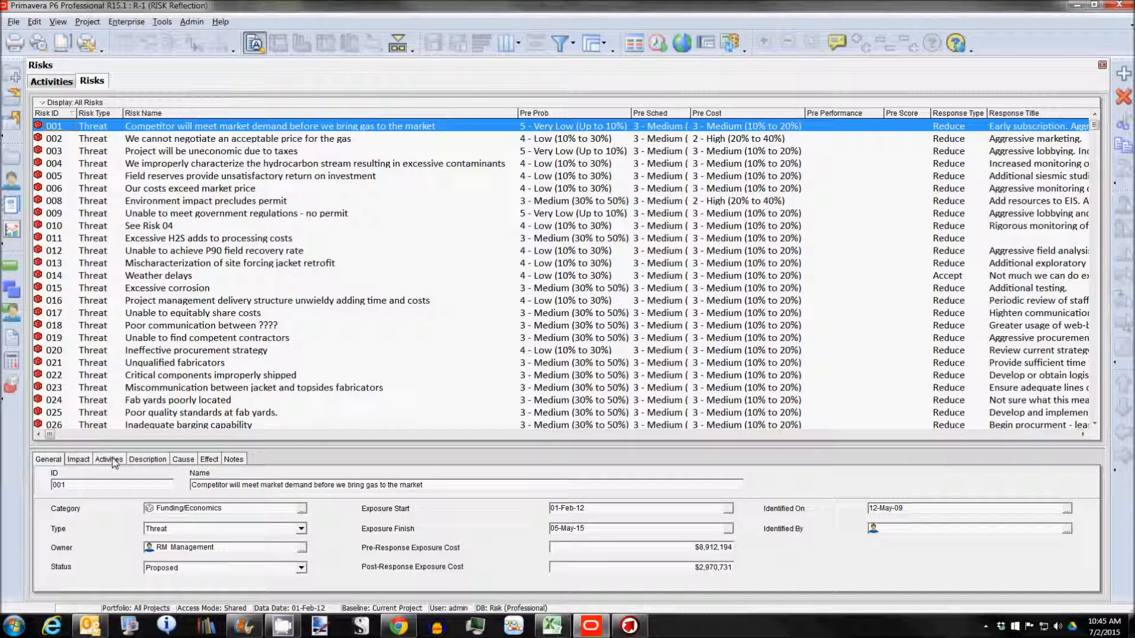
click(80, 465)
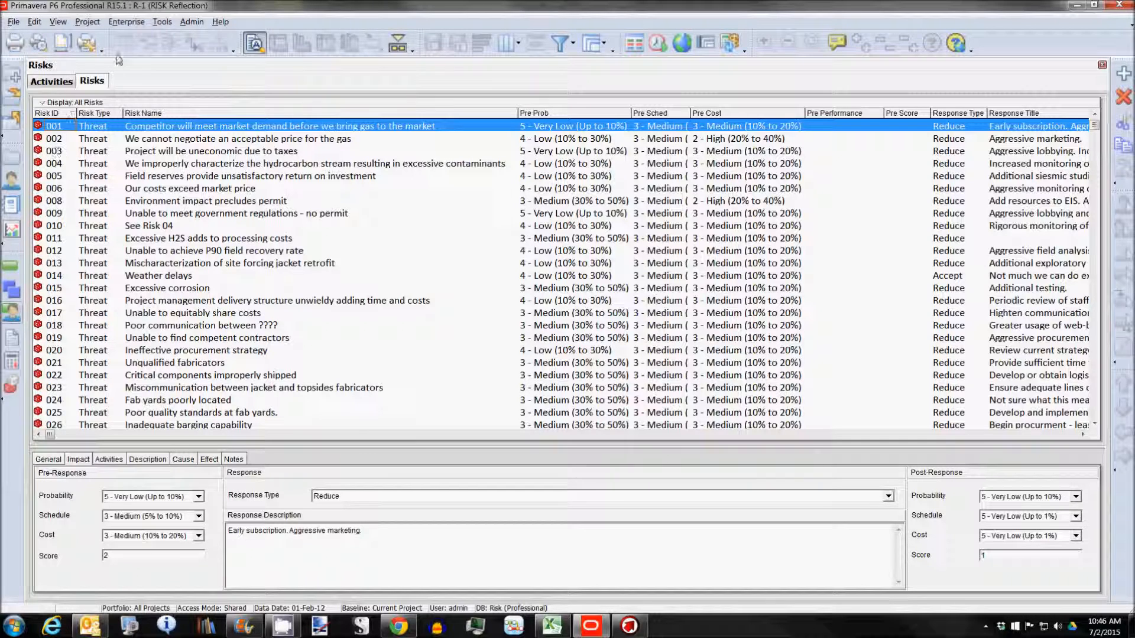
Review the user-defined fields that exist for Risks
click(126, 22)
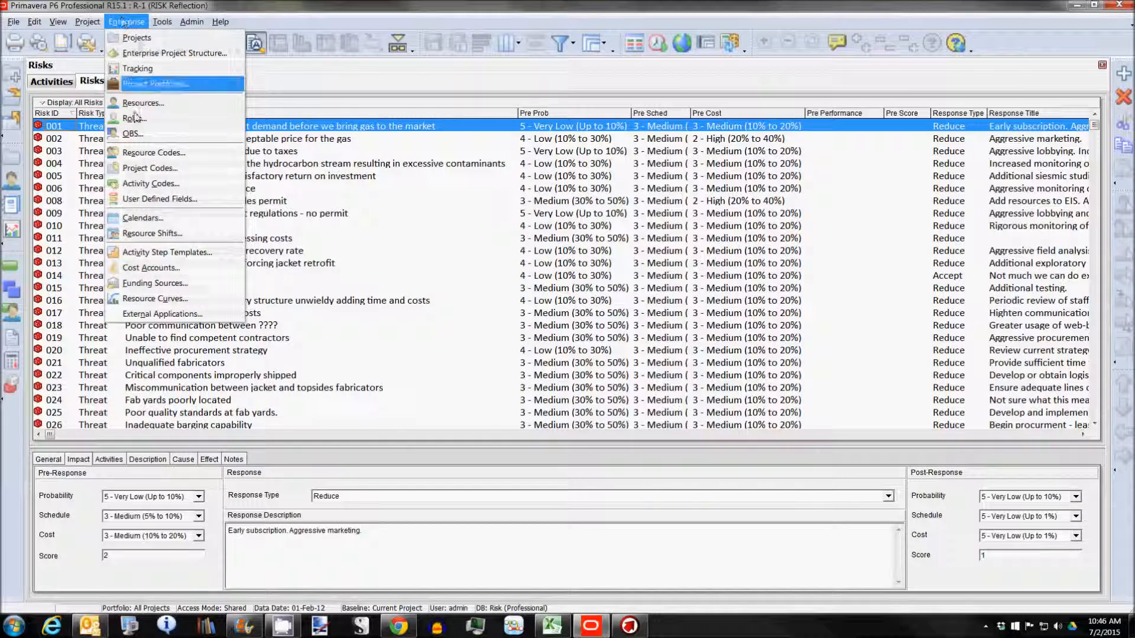
click(157, 199)
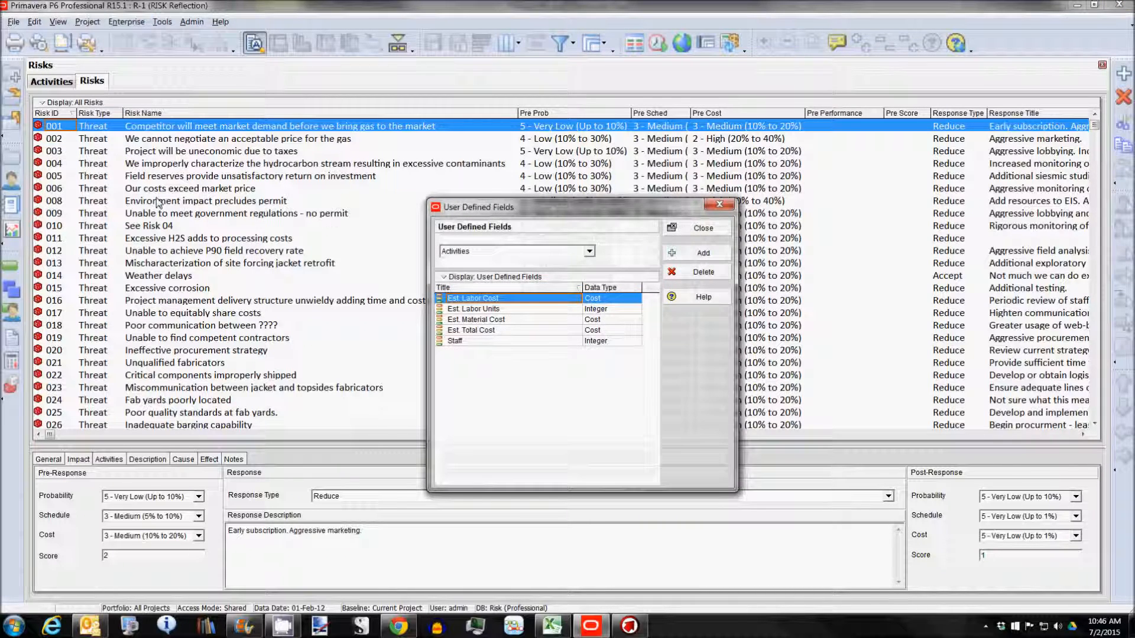
click(589, 251)
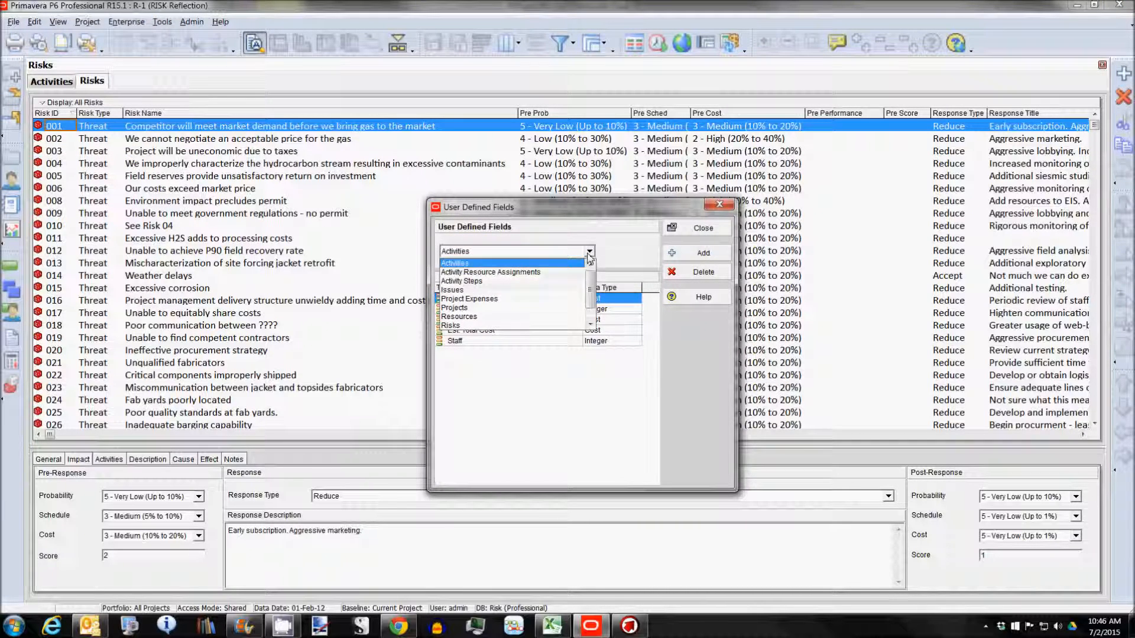
click(516, 325)
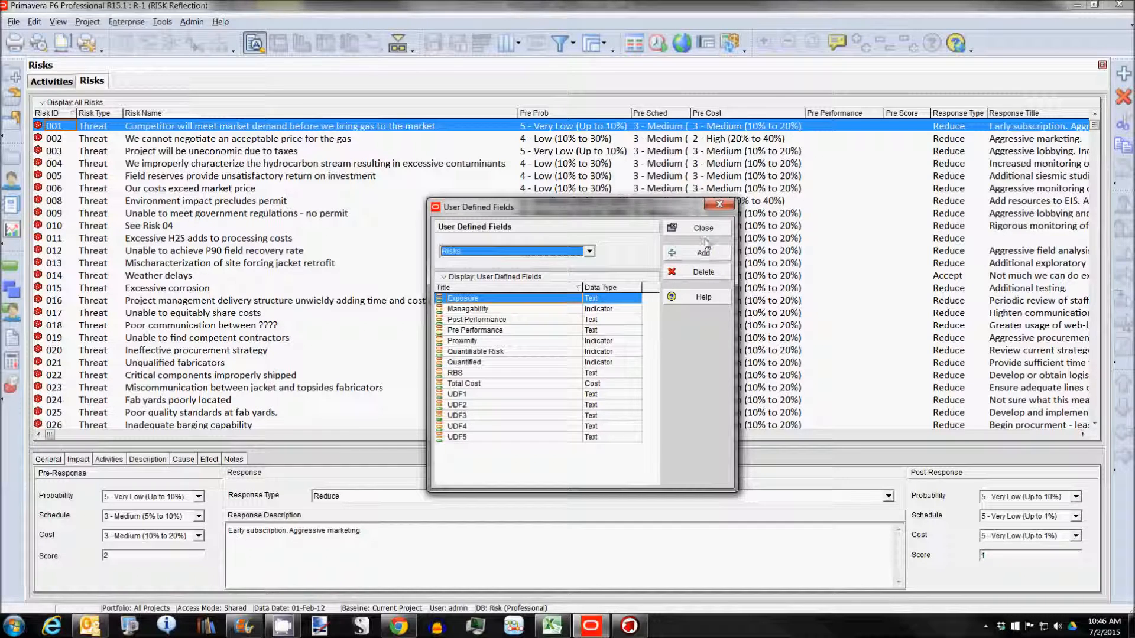
click(719, 204)
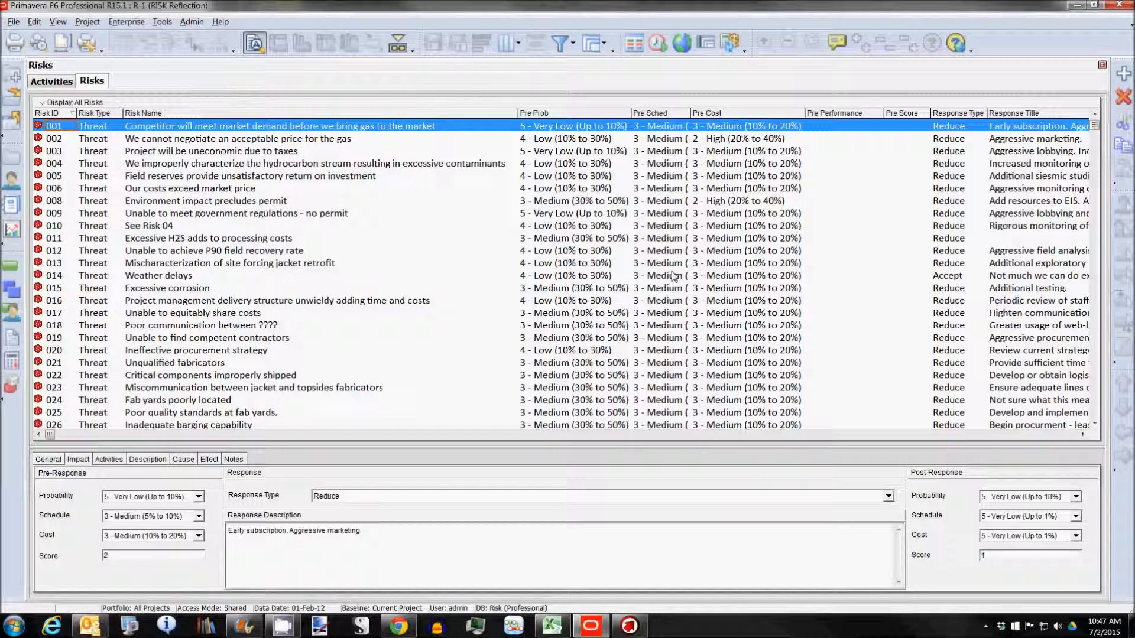
Select all risks in the project's risk list
key(ctrl+a)
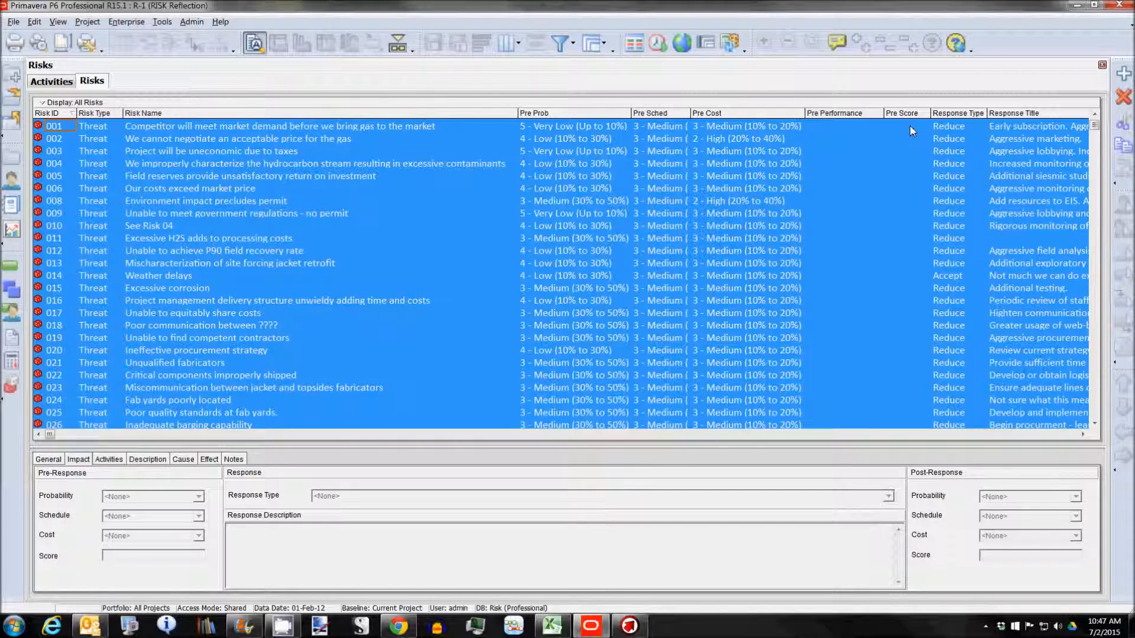
click(166, 129)
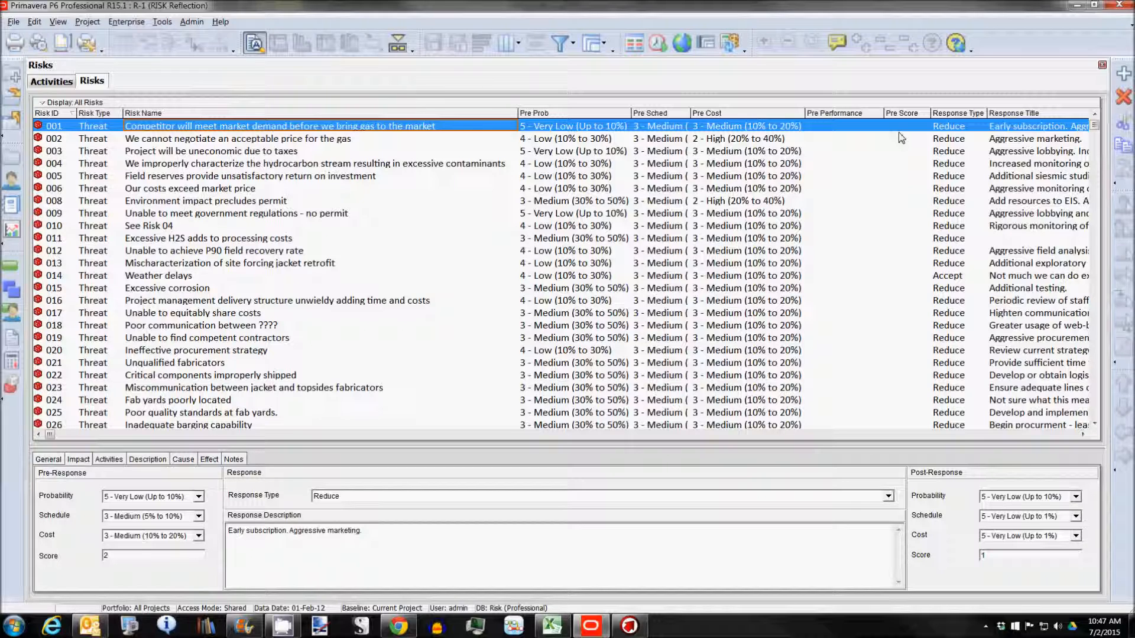
key(ctrl+a)
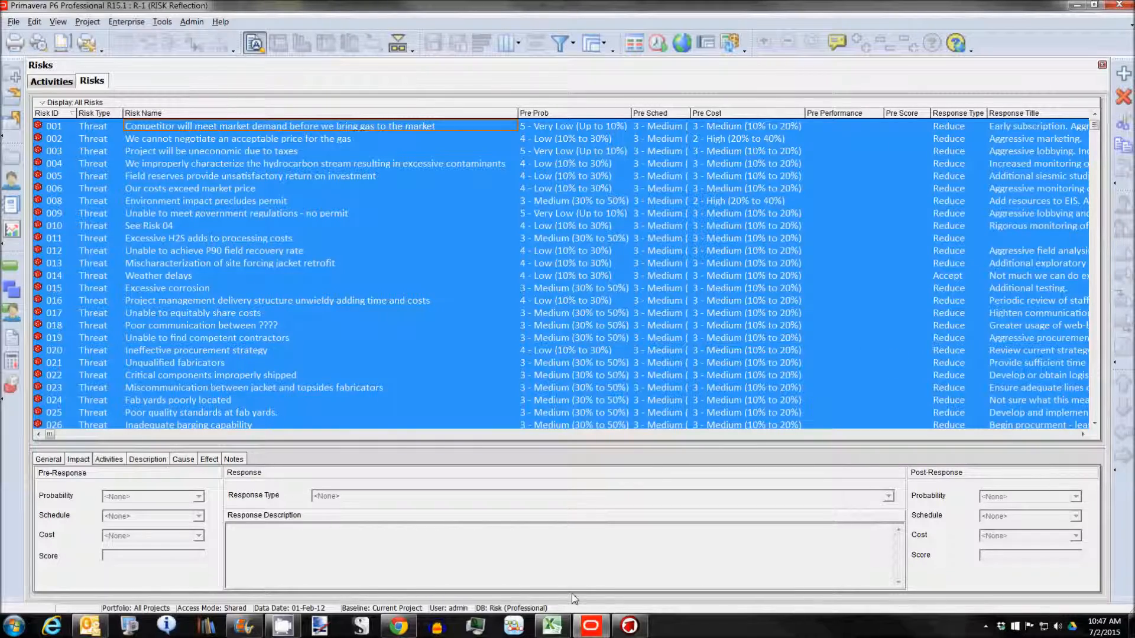
Switch to Excel and review the Data, Strip, Name and Export sheets of RRExportP6.xlsx and the RRImportTemplate.xls workbook
click(550, 629)
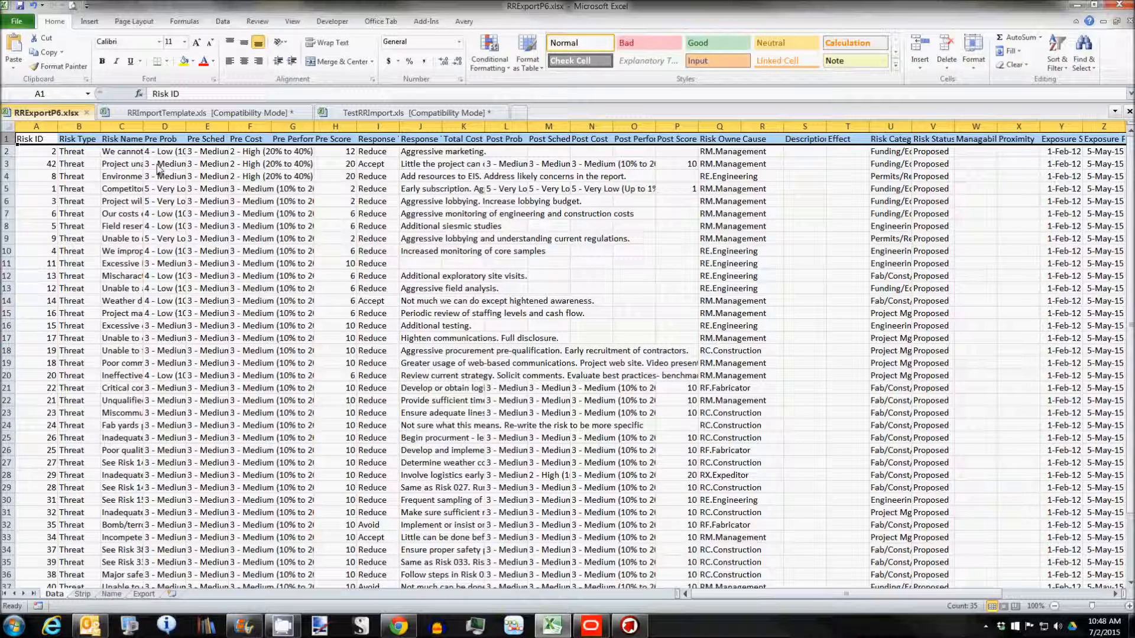
click(82, 595)
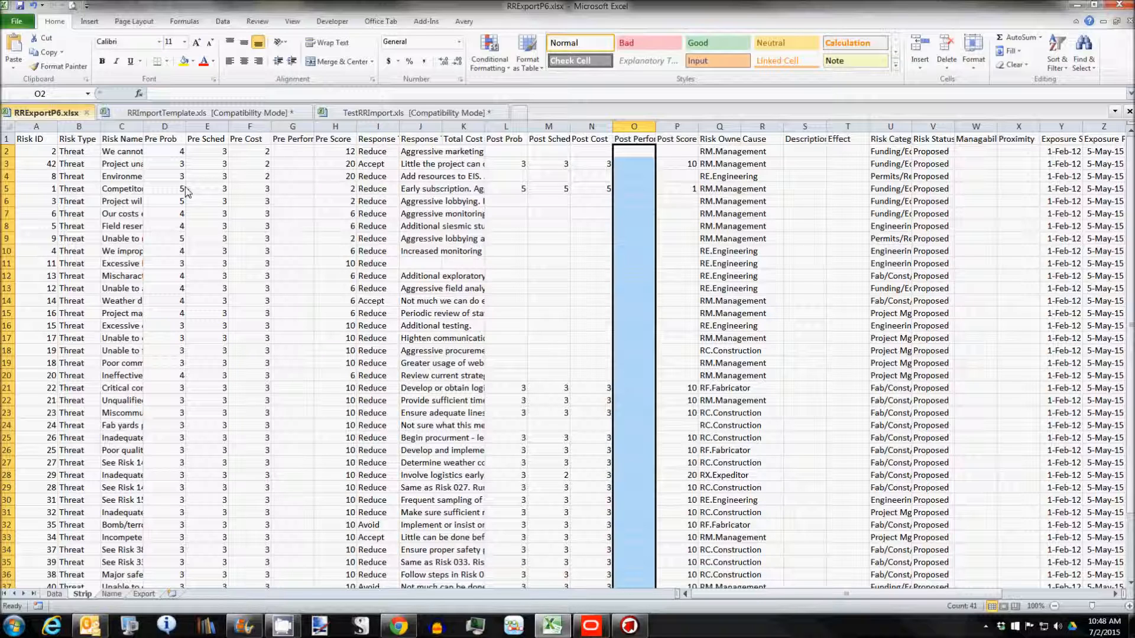
click(113, 595)
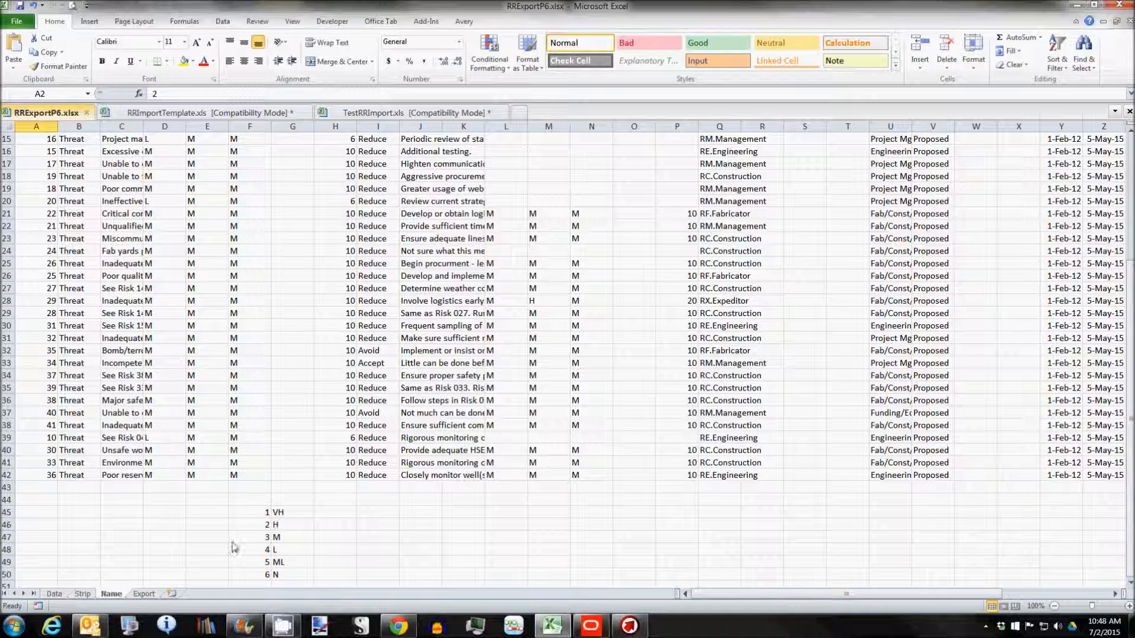
click(143, 594)
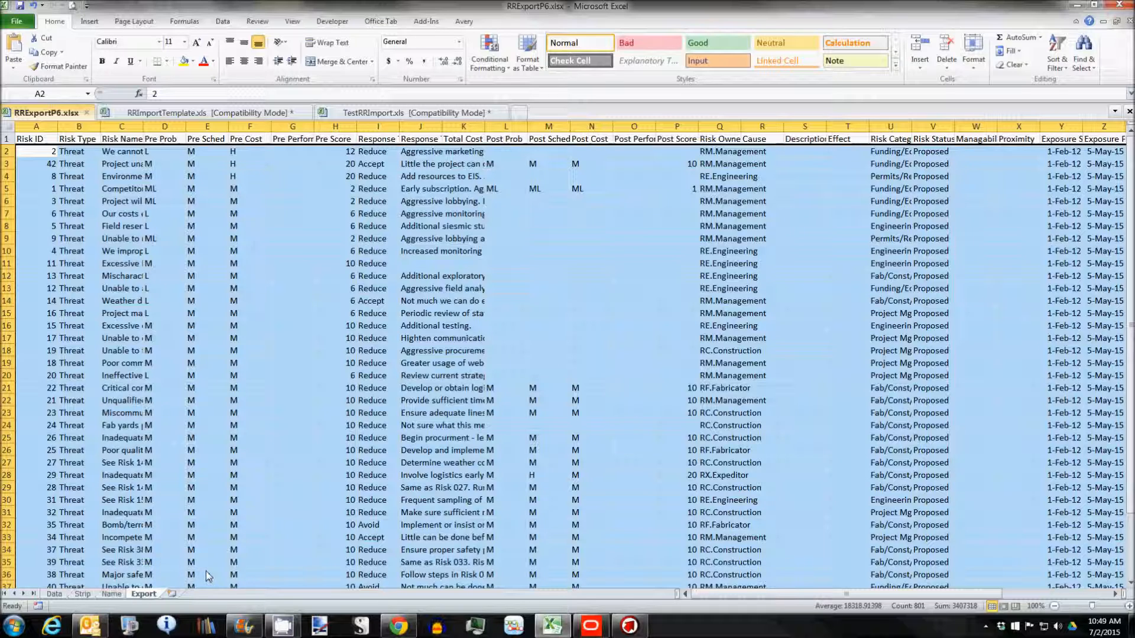
click(236, 116)
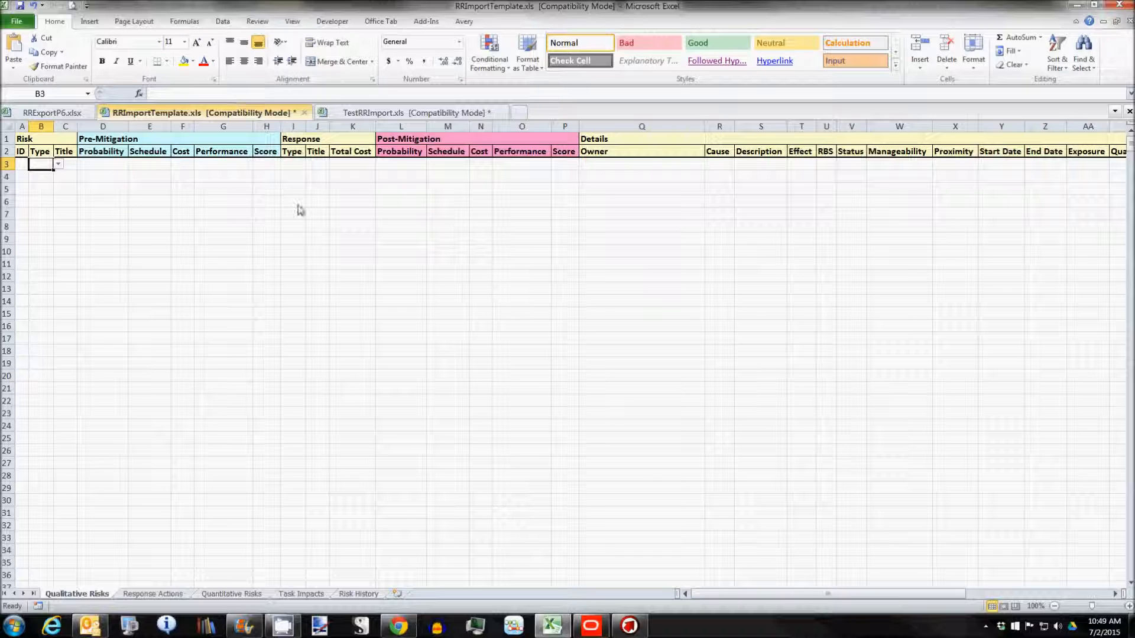
In TestRRImport.xls, set the Quantified value of the first risk on the Qualitative Risks sheet to false
click(418, 113)
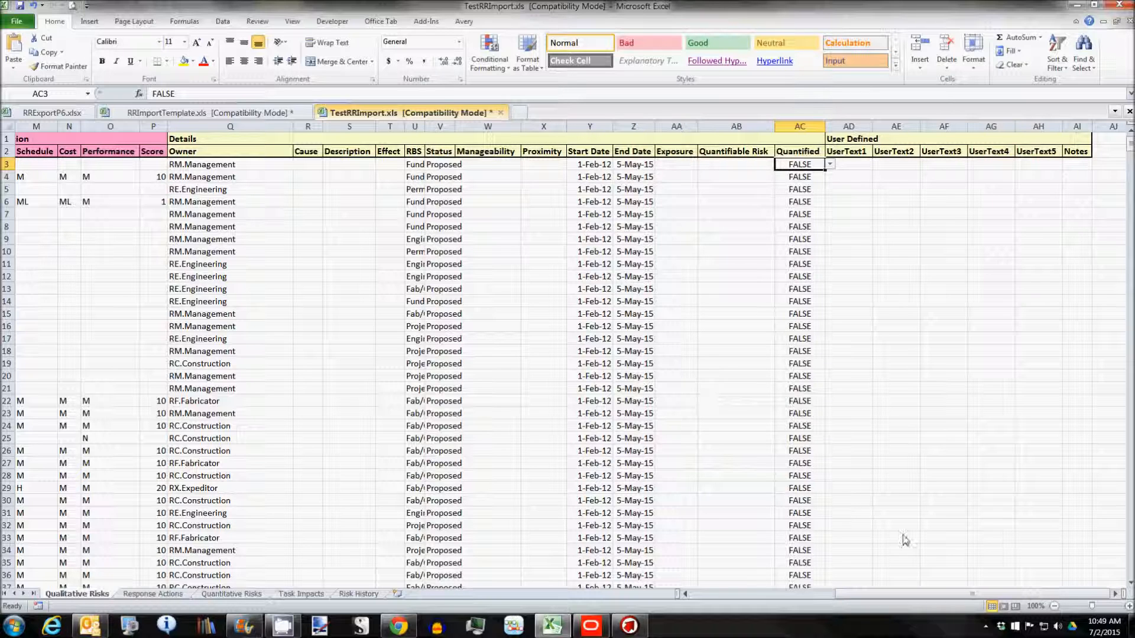
drag(929, 594, 732, 594)
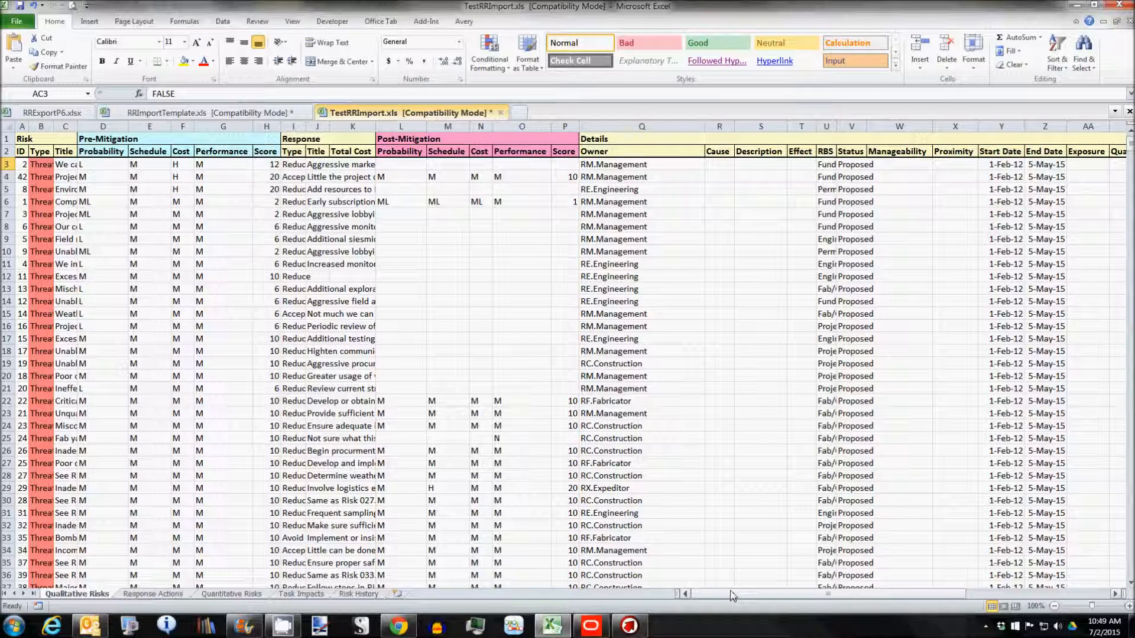
drag(866, 600, 969, 604)
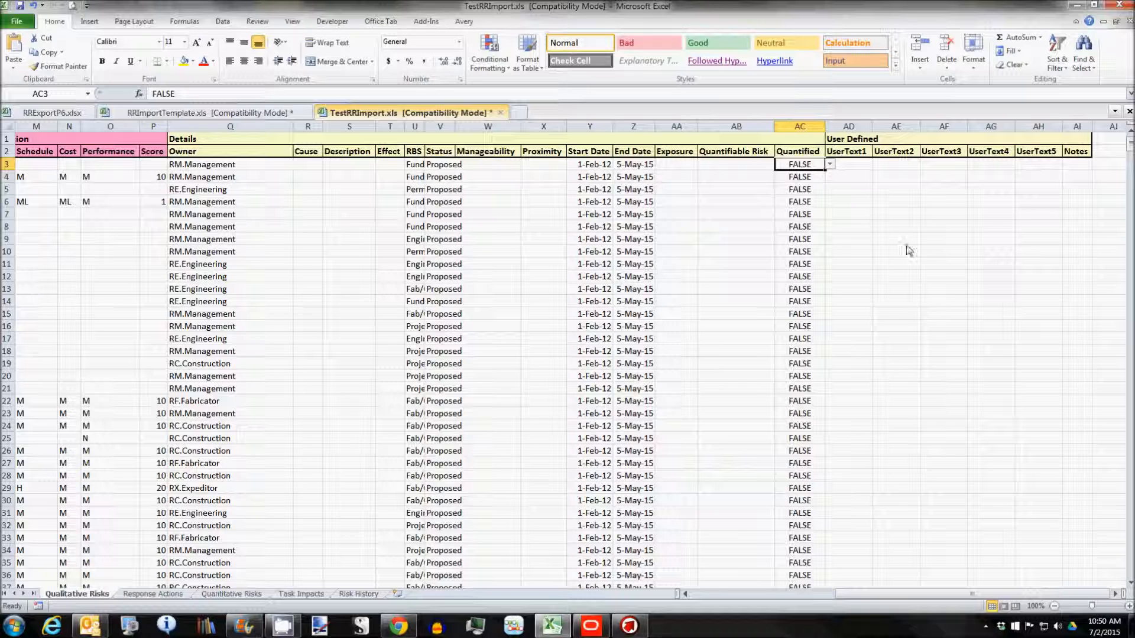
click(830, 165)
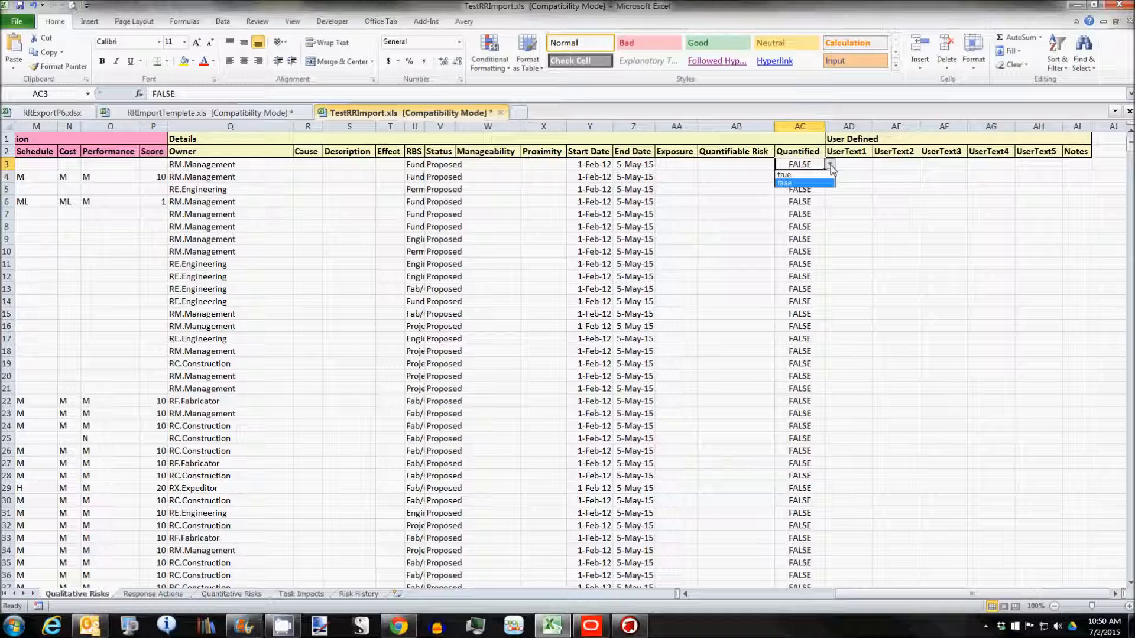
click(821, 184)
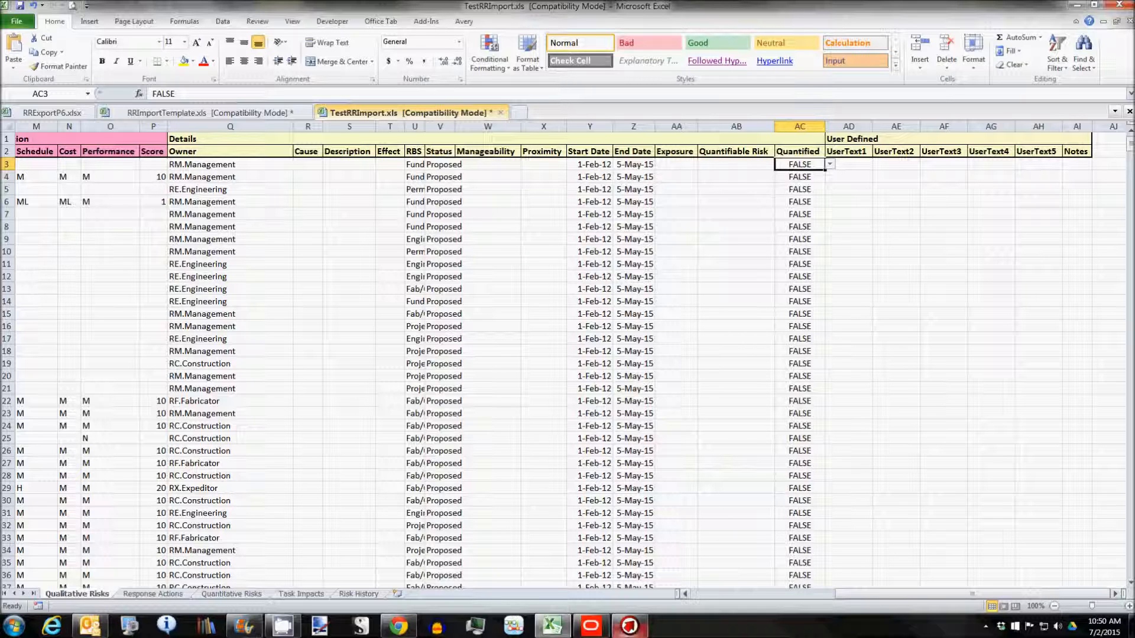
Switch to the Risk Register and look over its Qualitative and Quantitative views
click(629, 628)
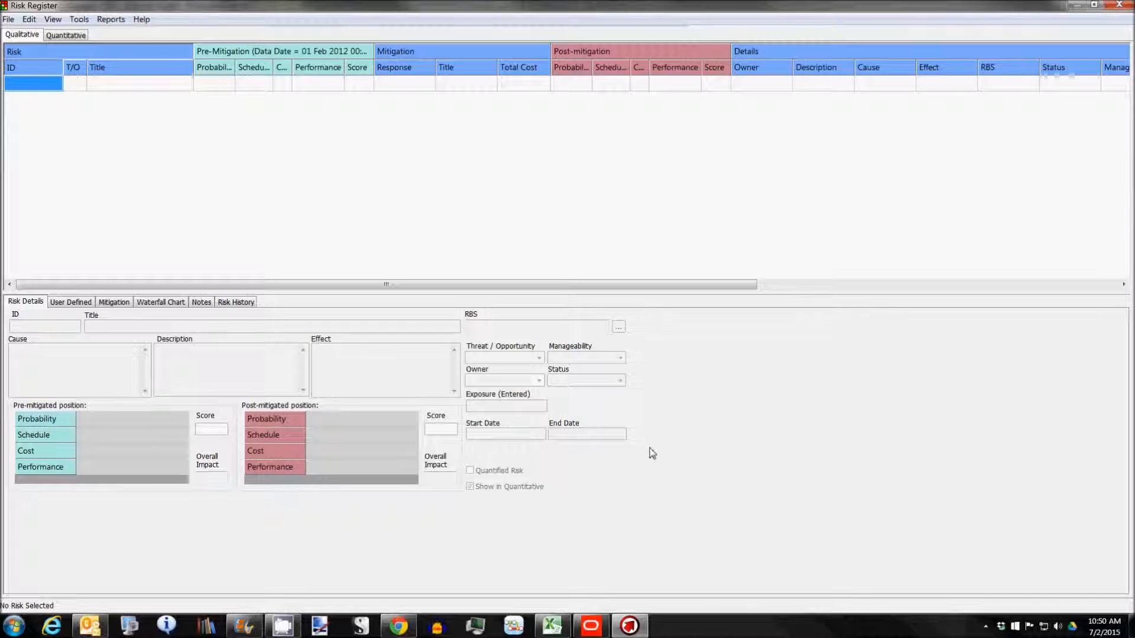
click(68, 37)
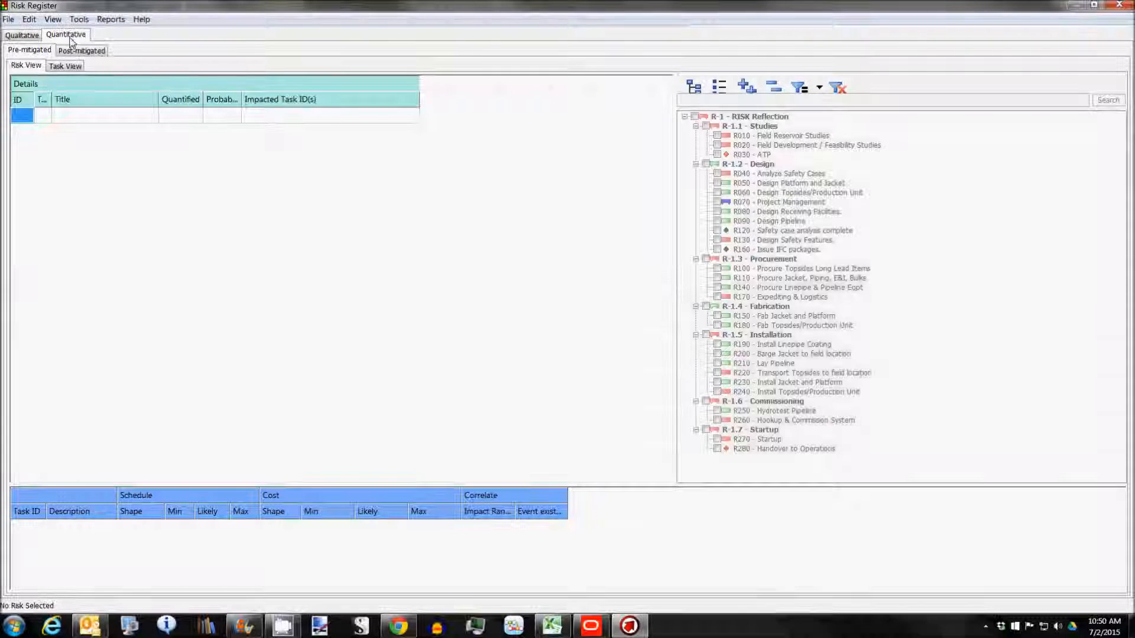
click(27, 37)
Import the prepared risk workbook from Pertmaster's RiskRegister folder as an Excel Risk Register (*.xls) file
click(8, 19)
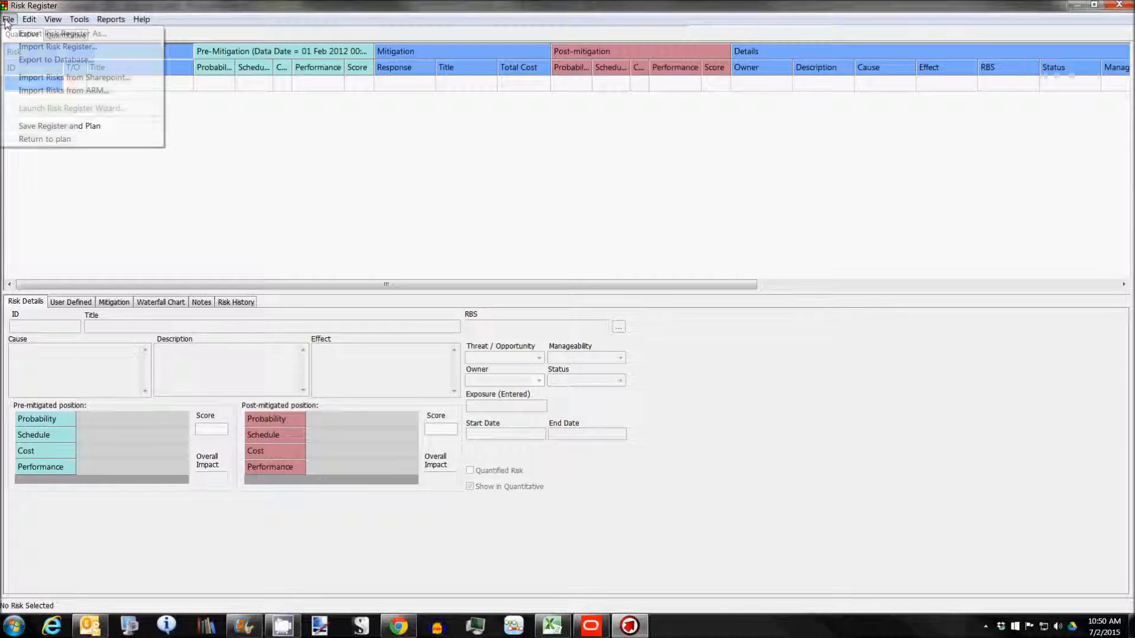
click(48, 47)
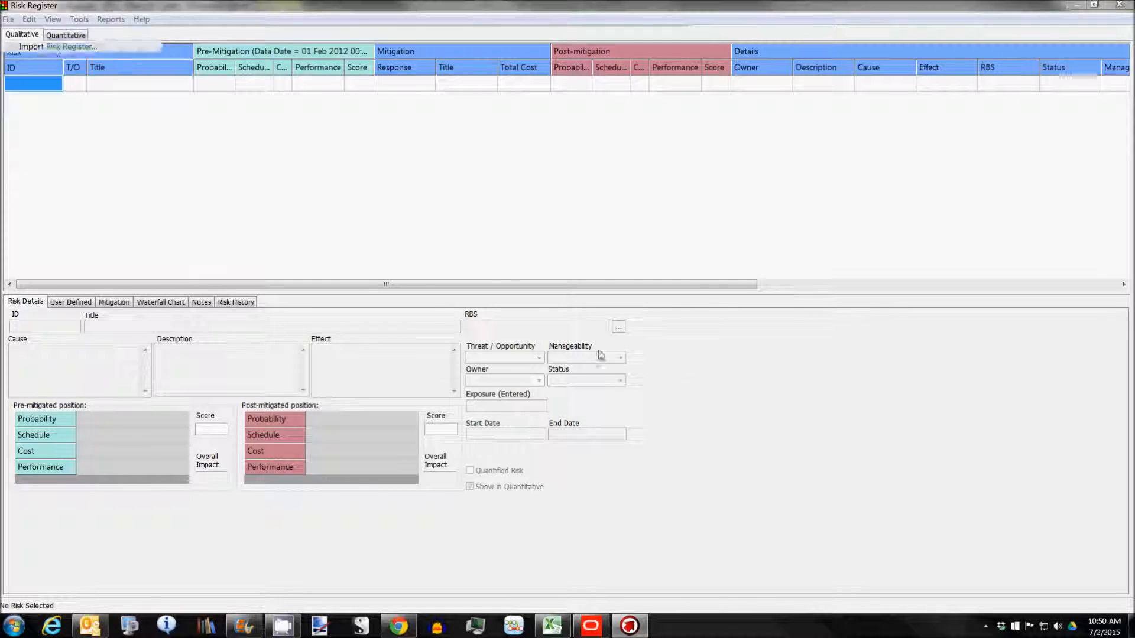
click(598, 351)
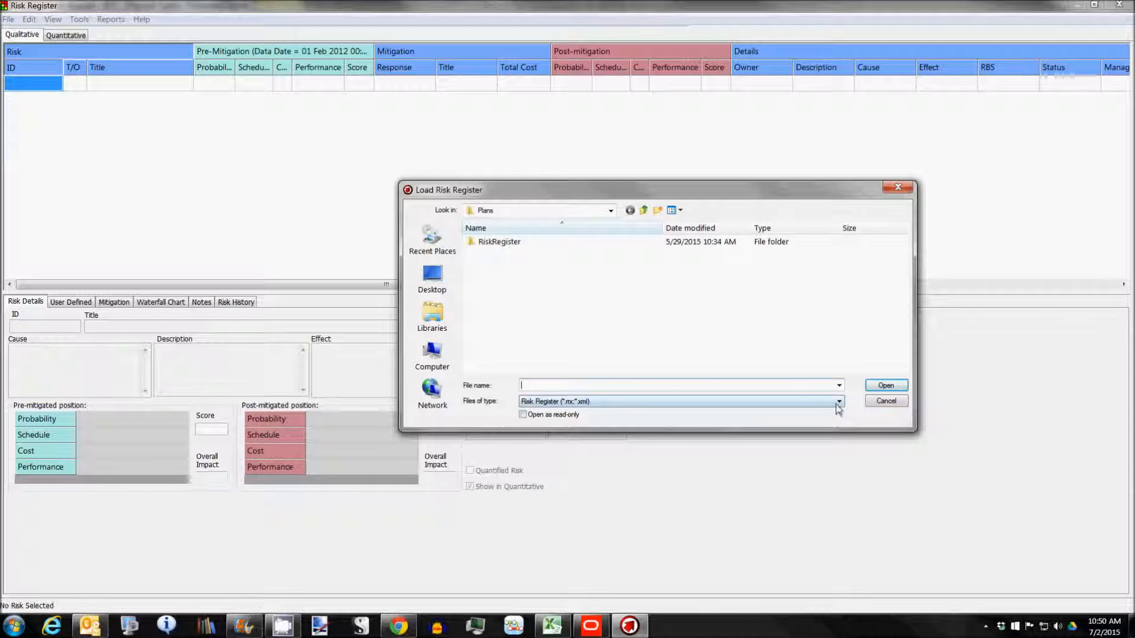
click(611, 210)
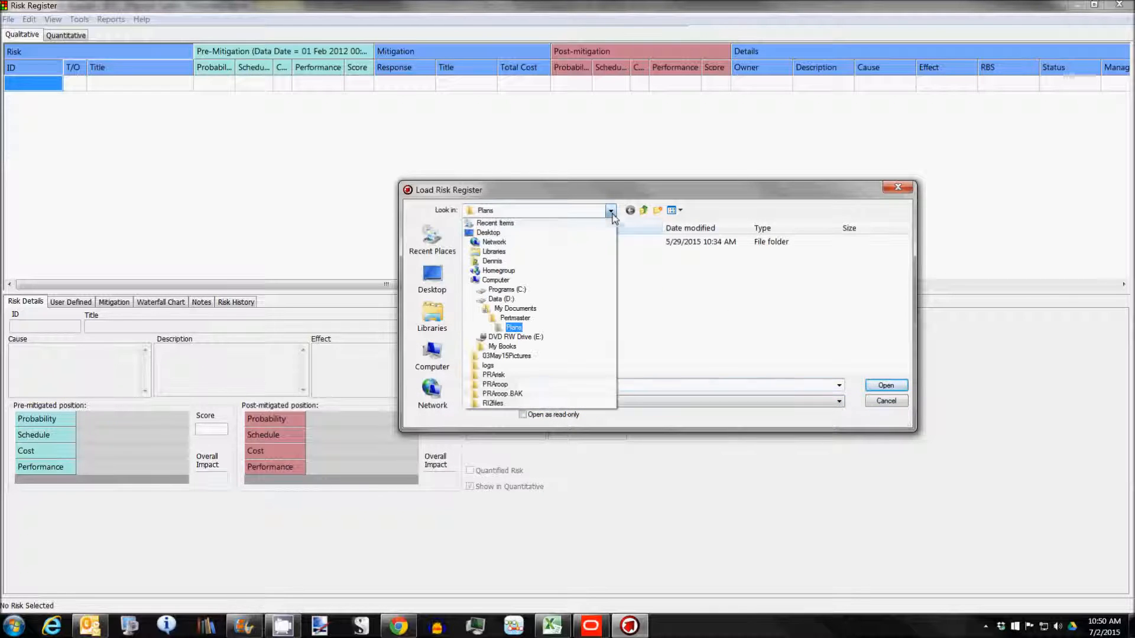
click(525, 319)
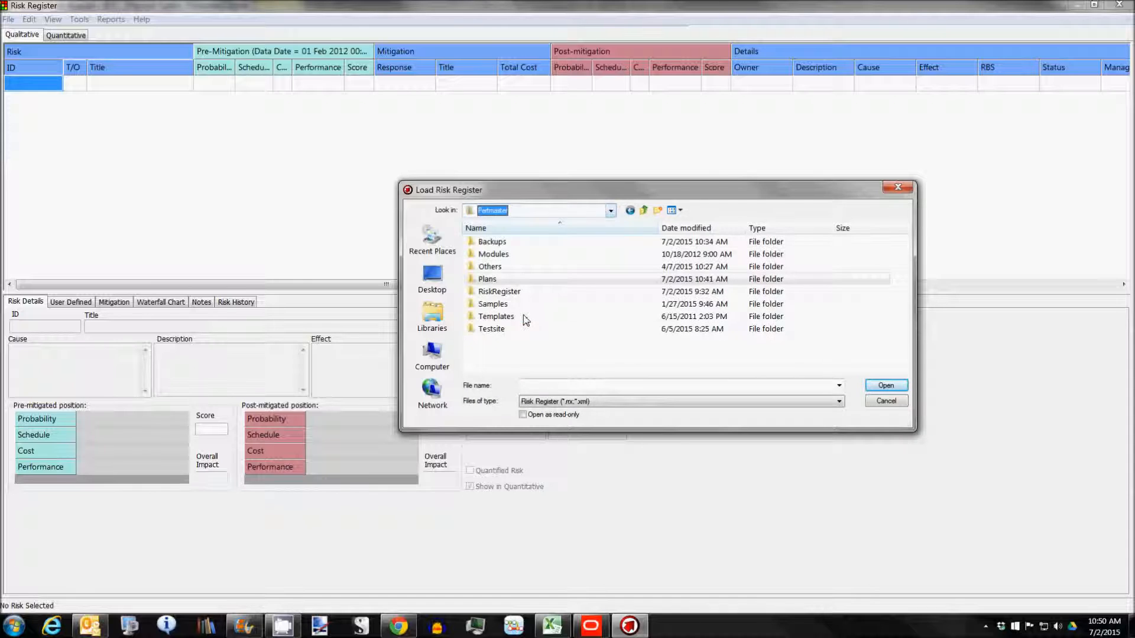
double_click(496, 291)
click(495, 291)
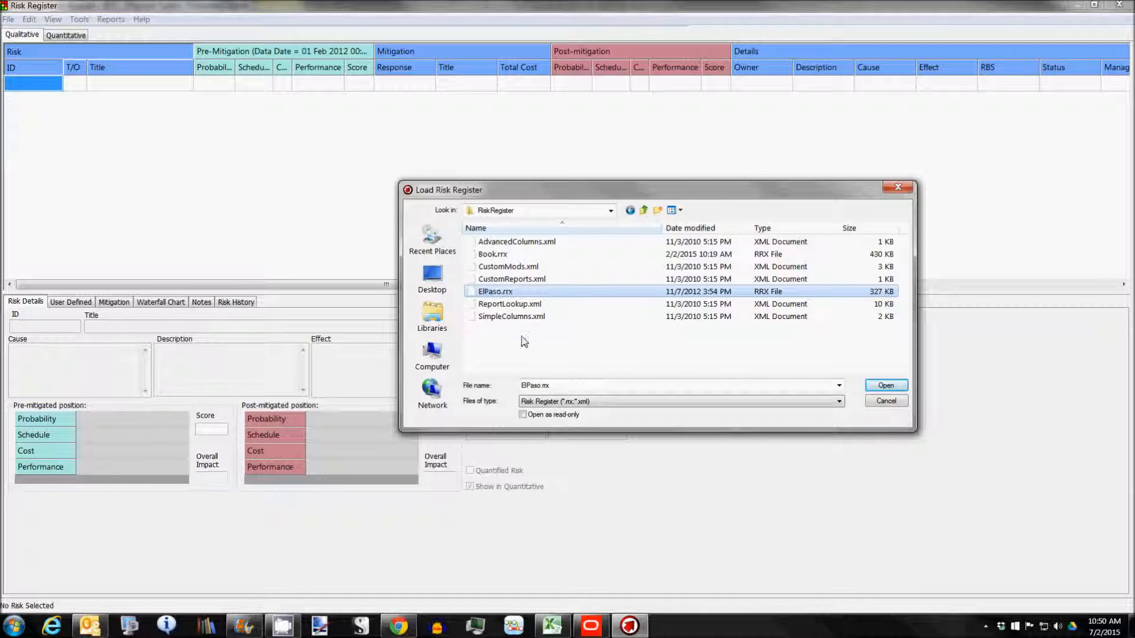
click(838, 401)
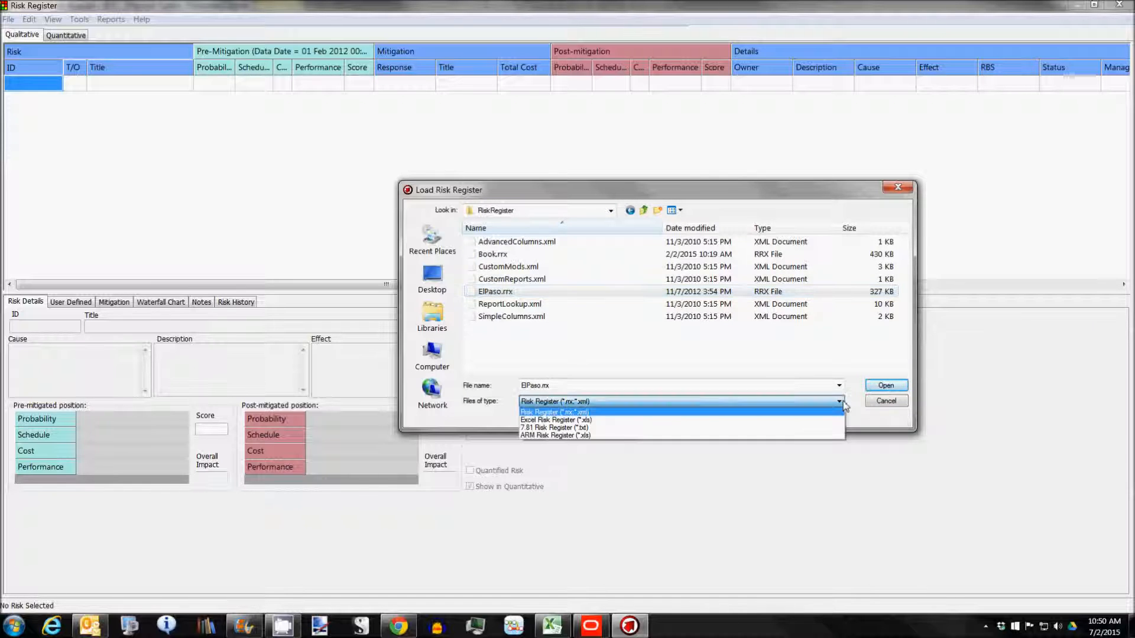
click(594, 420)
click(510, 318)
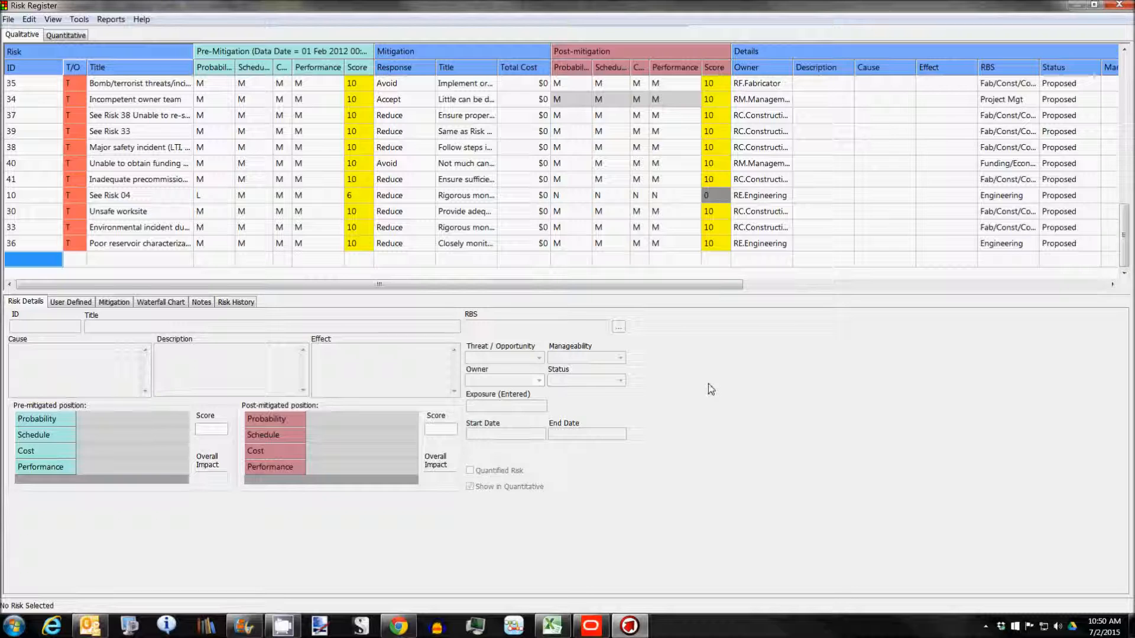
Review the risk details, mitigation response and waterfall chart of risk 36, about poor reservoir characterization
click(144, 247)
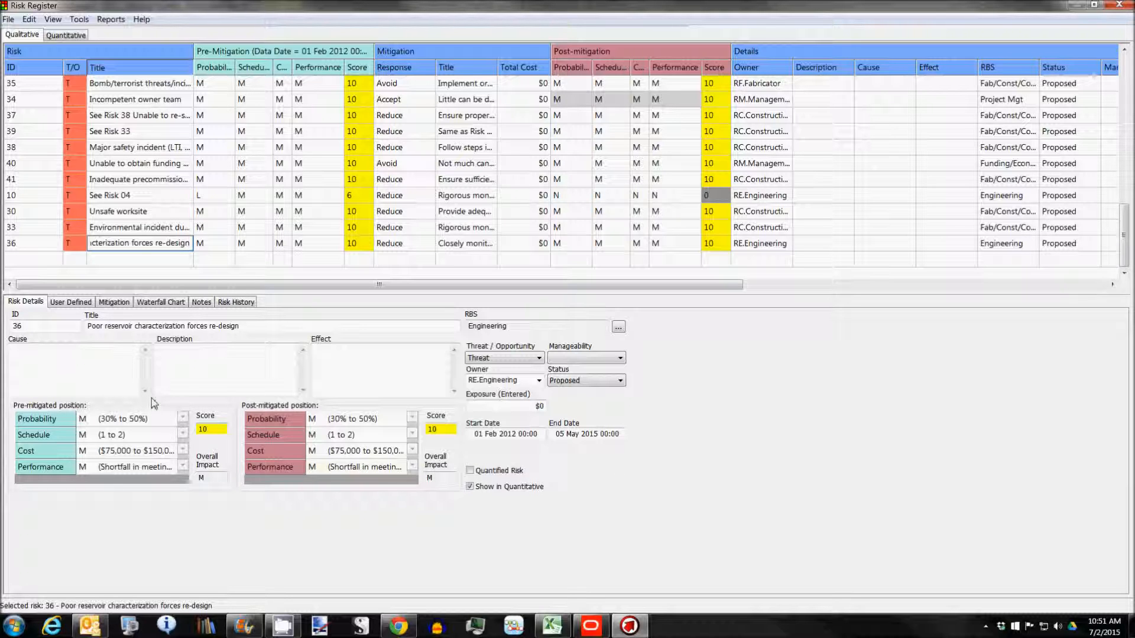
click(113, 305)
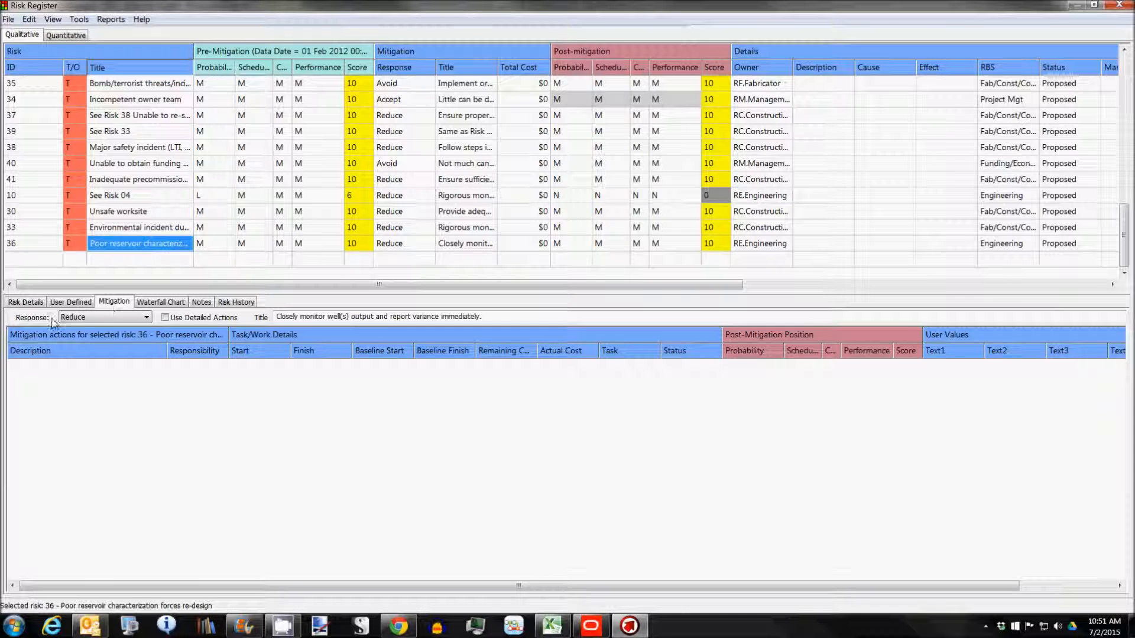
click(33, 303)
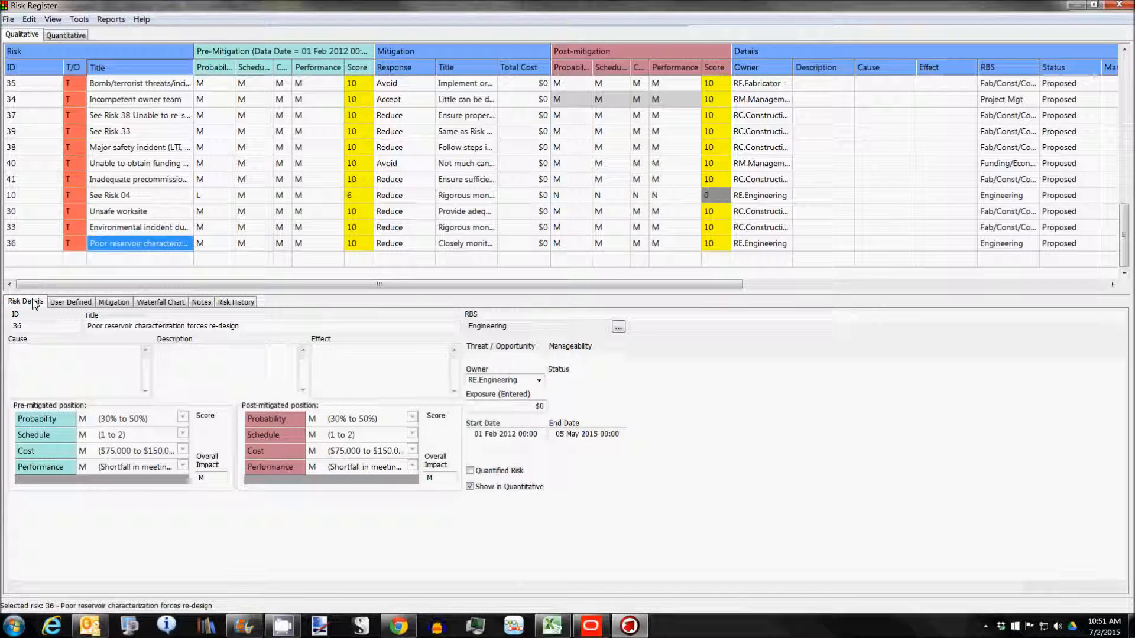
click(175, 303)
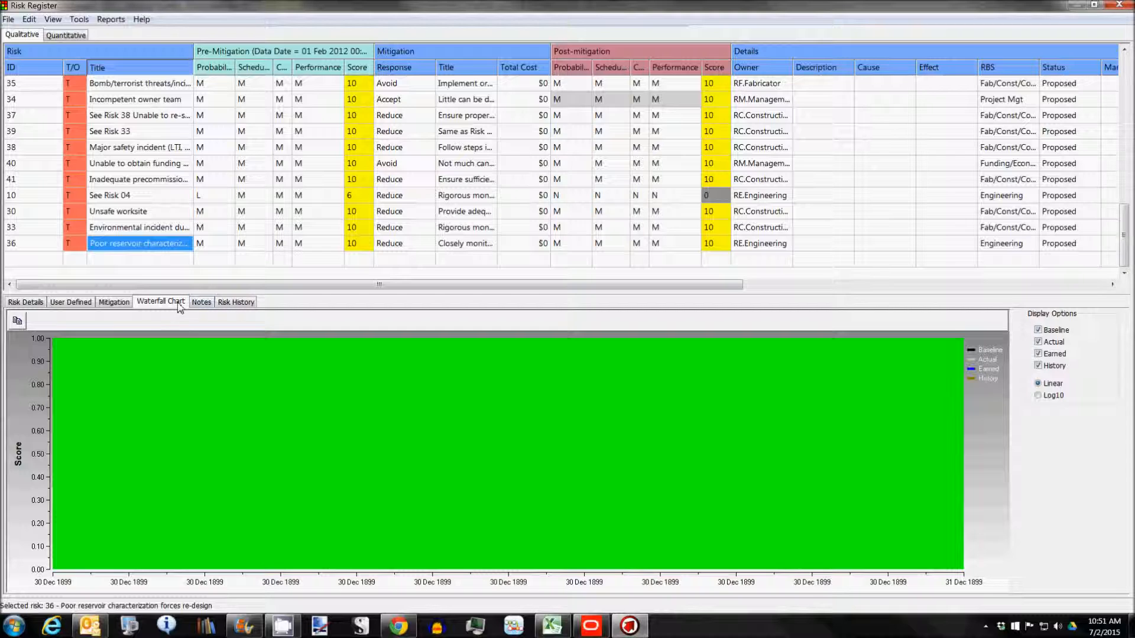
click(22, 304)
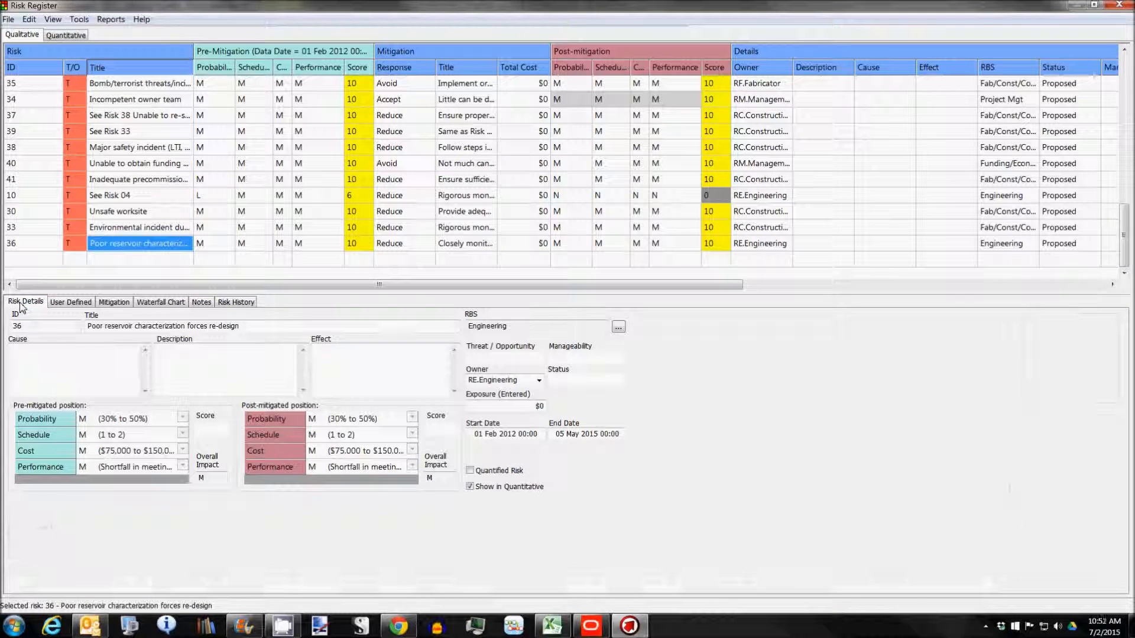